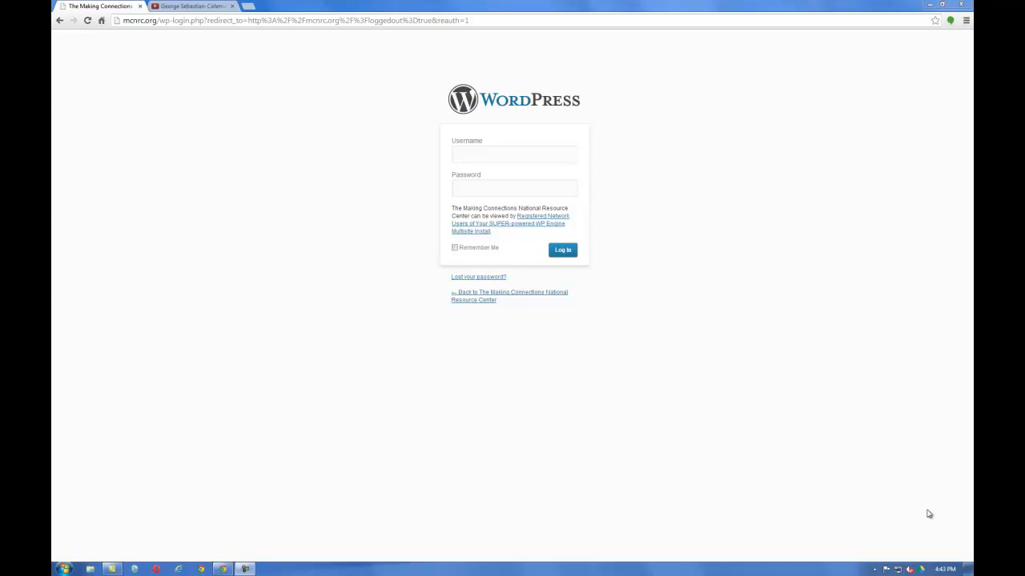
Fill in the WordPress login username, then type the account password, correcting a mistyped start
left_click(497, 151)
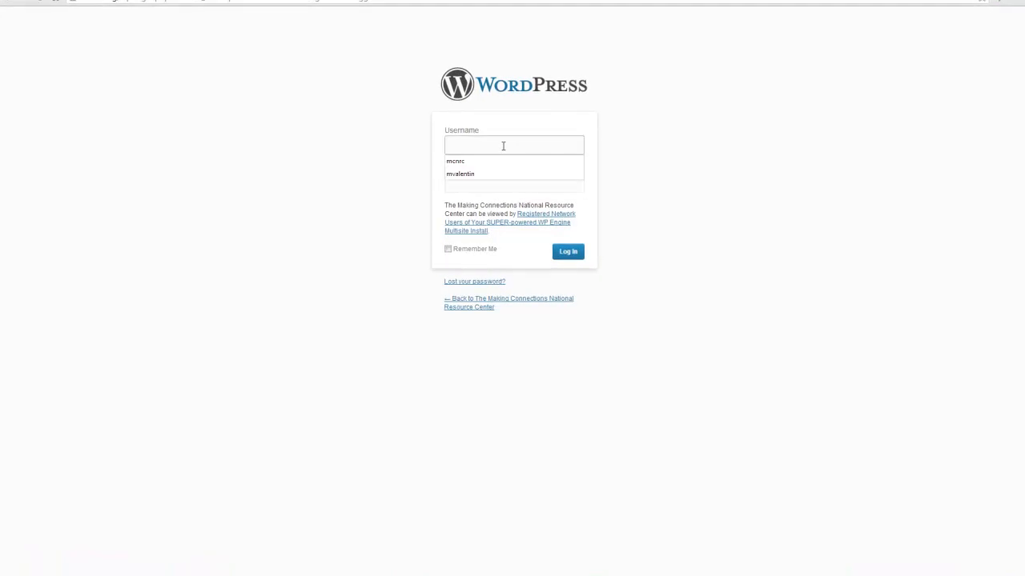
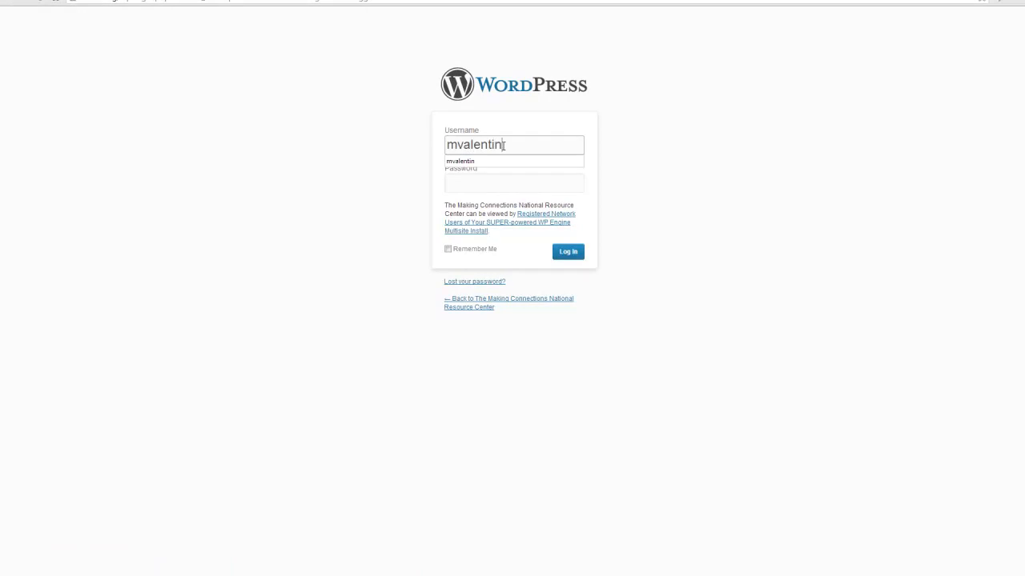
key("Tab")
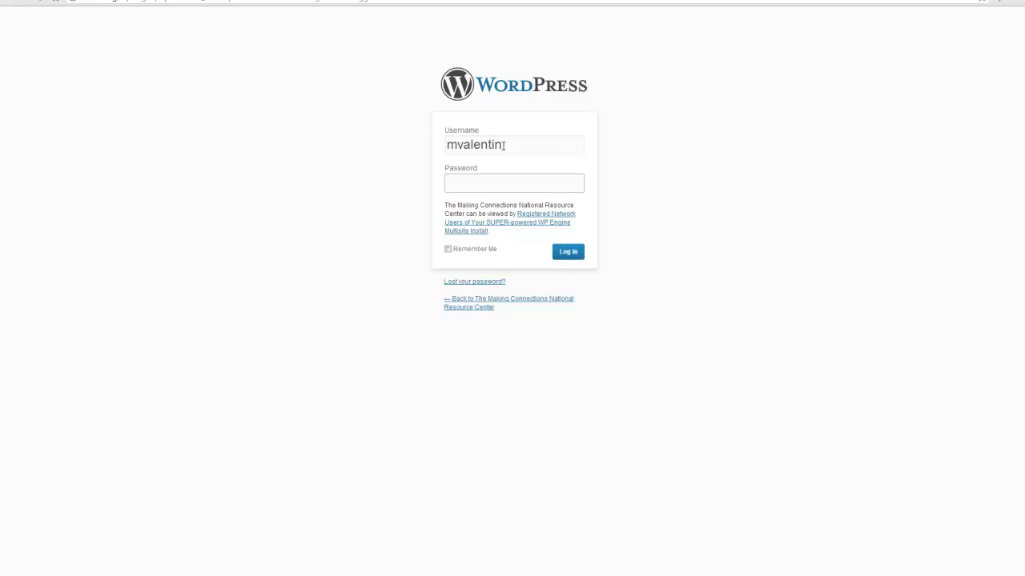
type("***")
key("BackSpace")
key("BackSpace")
key("BackSpace")
type("************")
Log in and browse the WordPress logo and My Sites menus in the admin bar
left_click(567, 252)
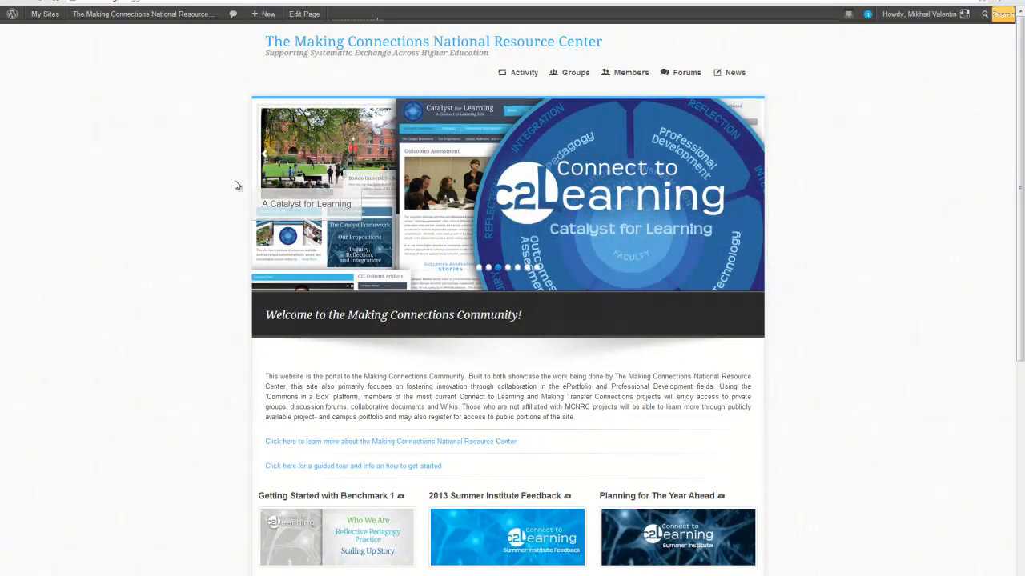
mouse_move(8, 26)
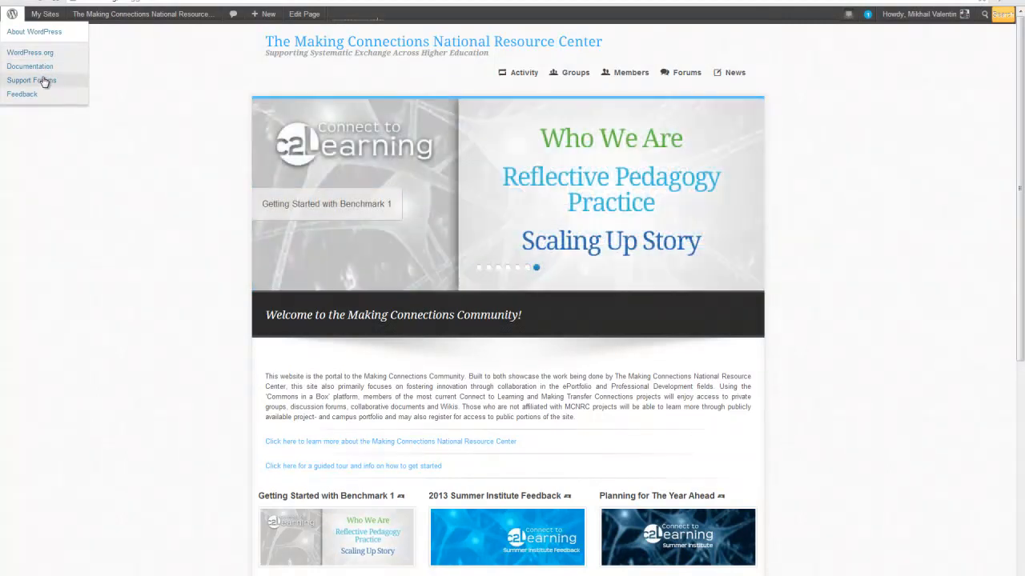
mouse_move(46, 17)
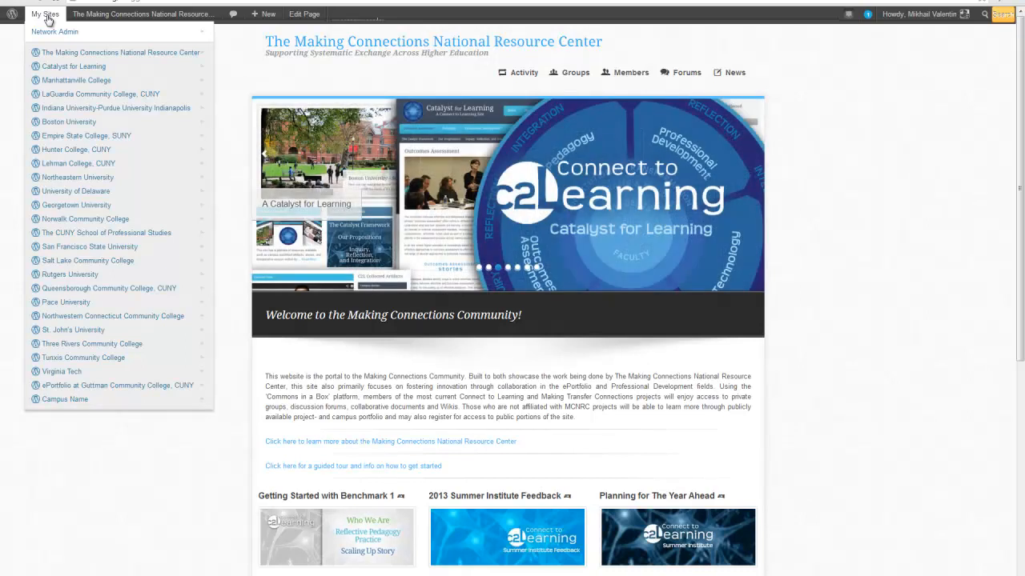
mouse_move(139, 19)
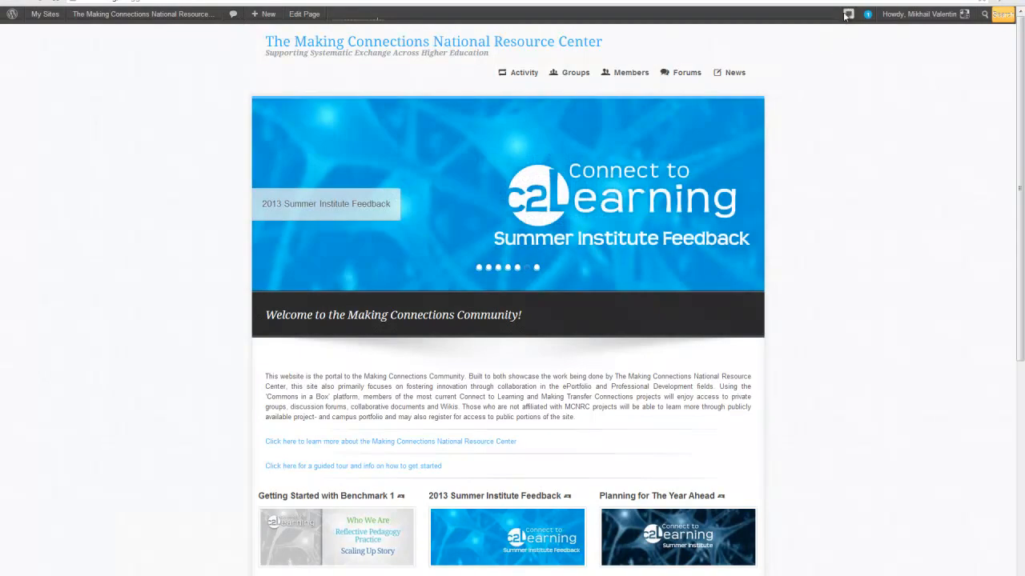
mouse_move(869, 21)
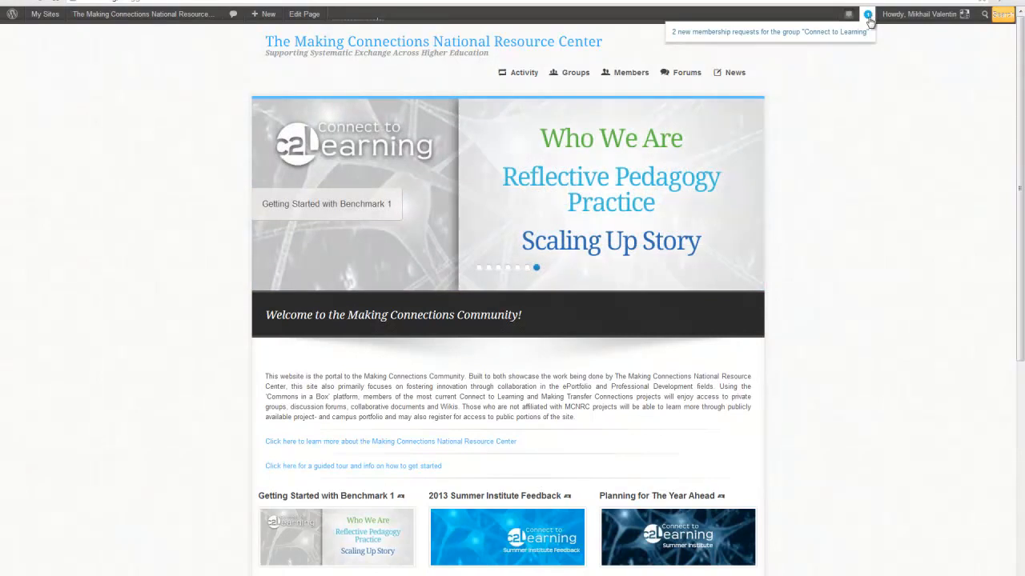
mouse_move(929, 20)
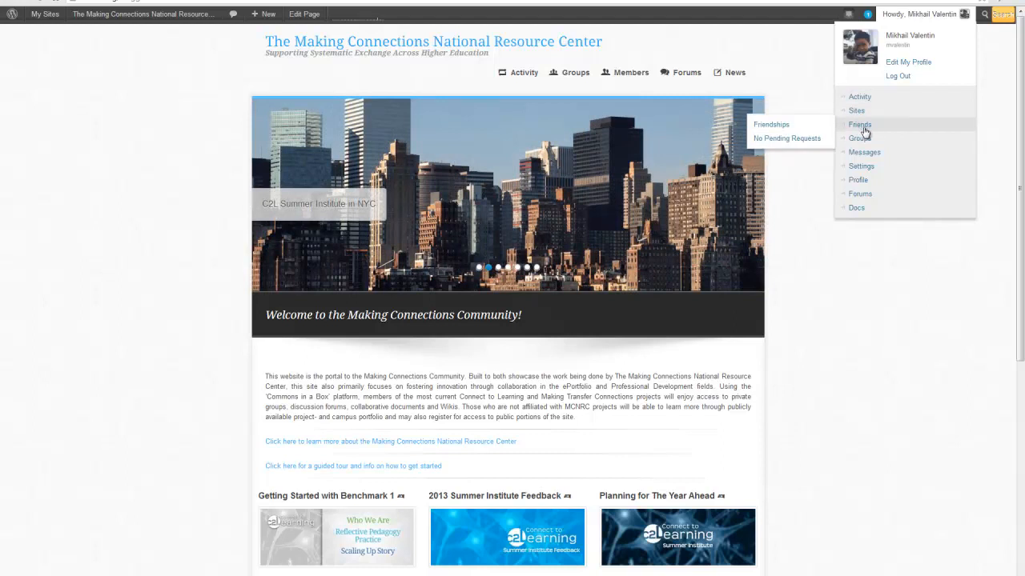
mouse_move(864, 145)
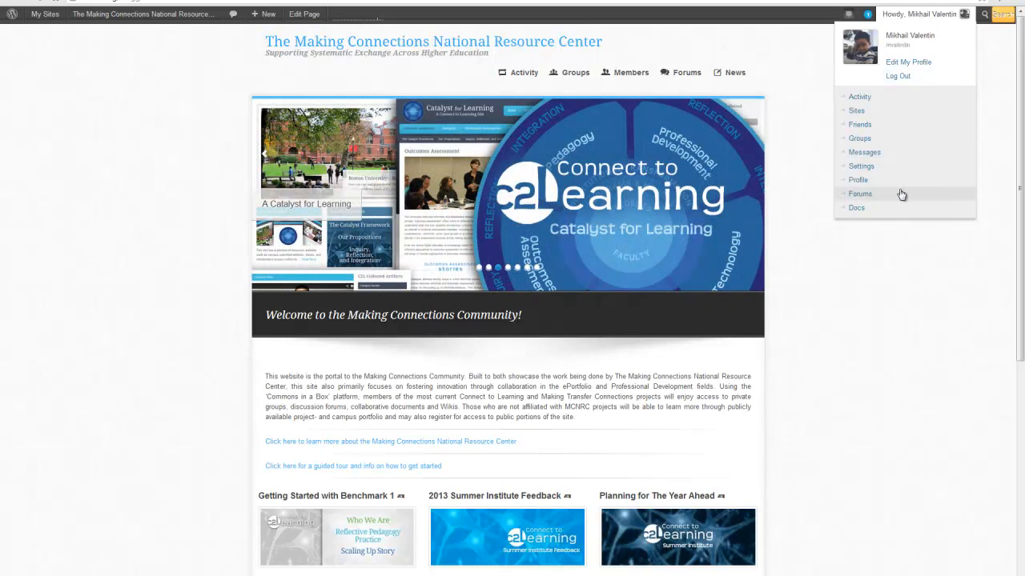
mouse_move(924, 206)
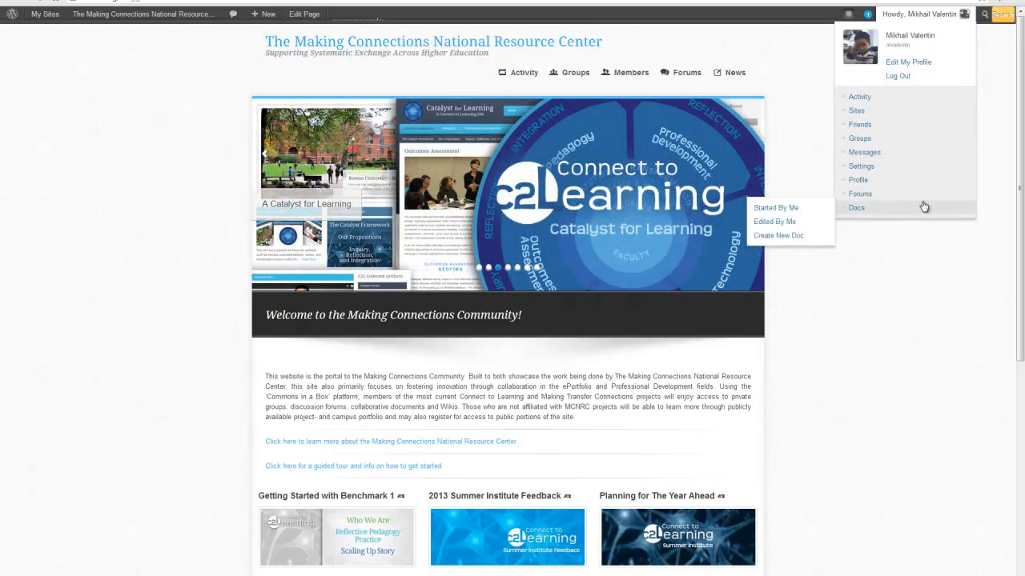
Search the site for 'feedback' from the admin bar search
left_click(984, 14)
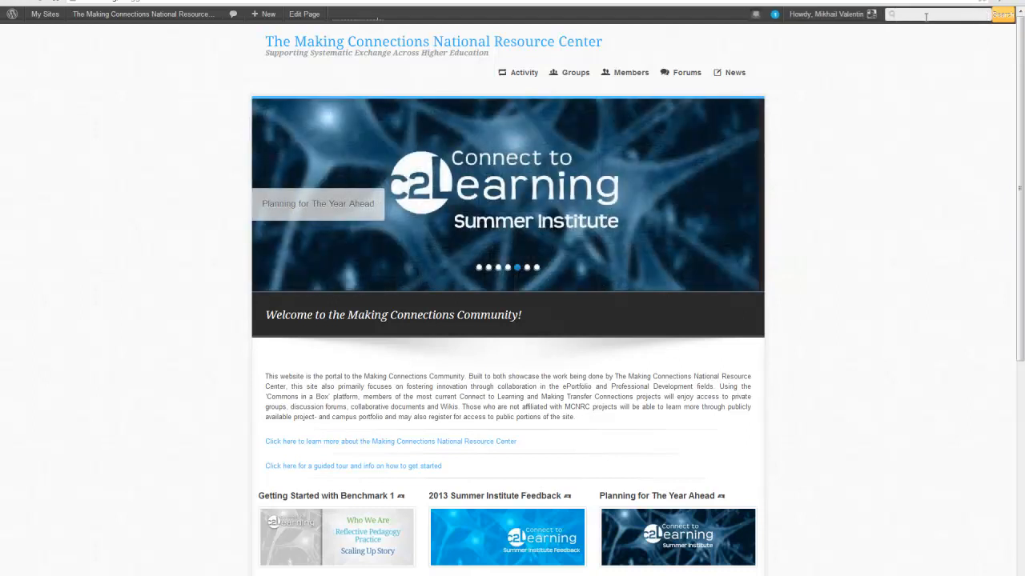
type("feedback")
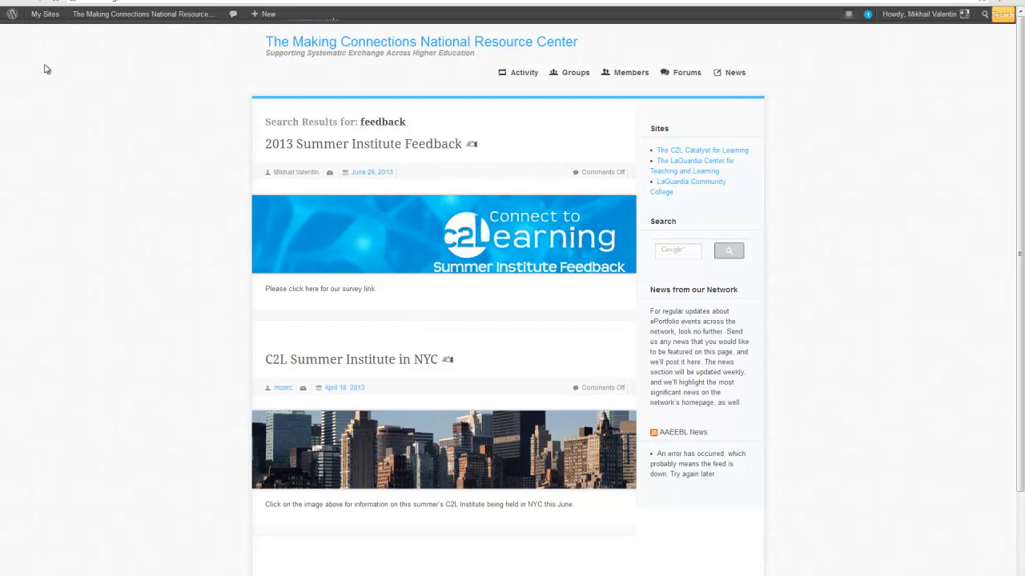
mouse_move(54, 16)
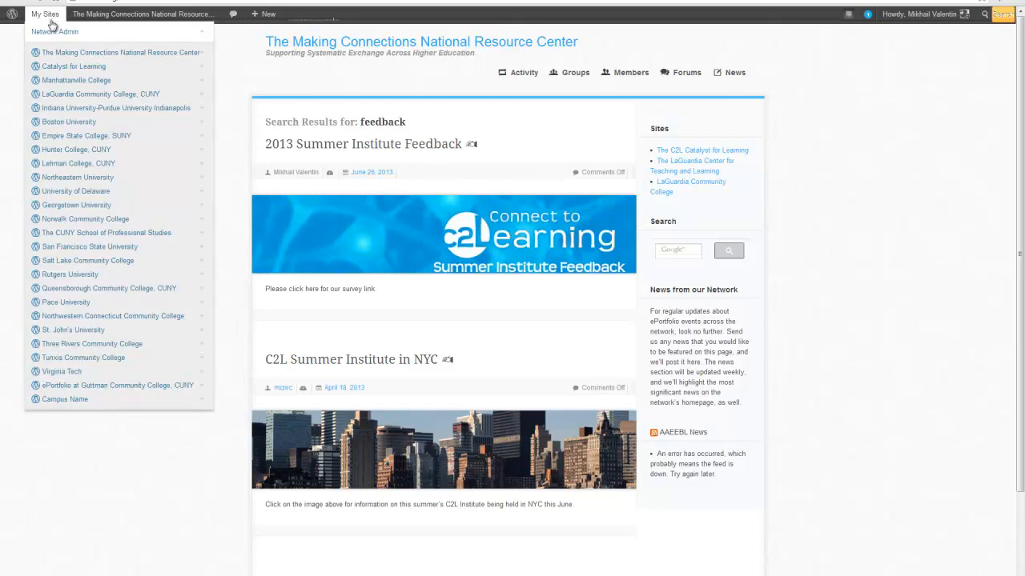
Go through My Sites to the Campus Name site's Dashboard
mouse_move(94, 408)
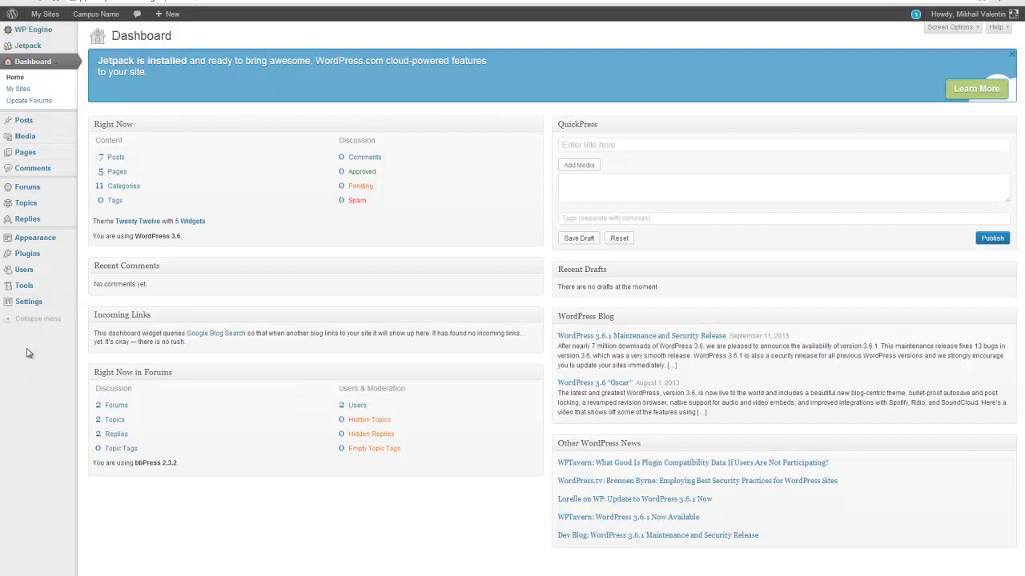
mouse_move(38, 123)
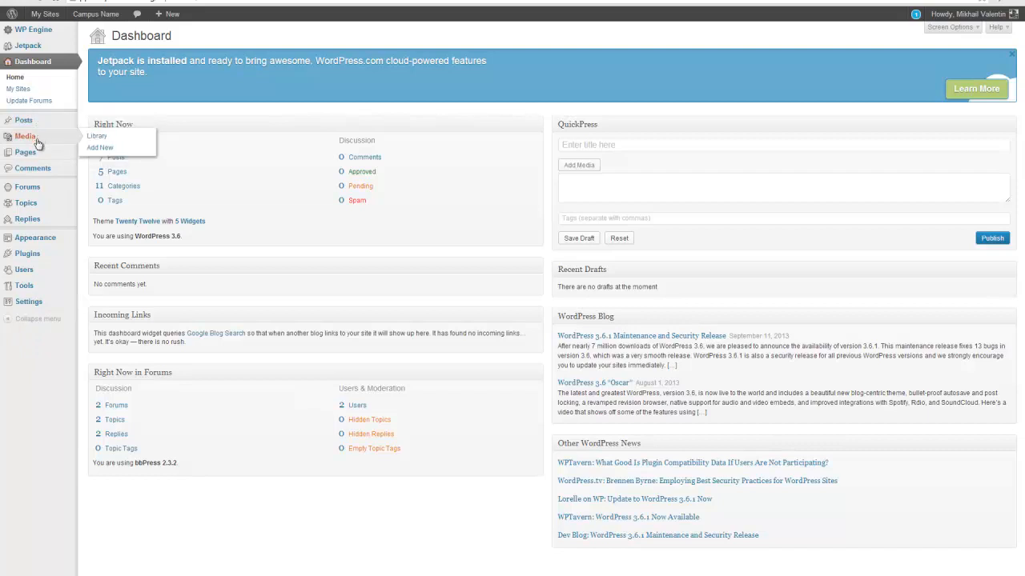
mouse_move(37, 158)
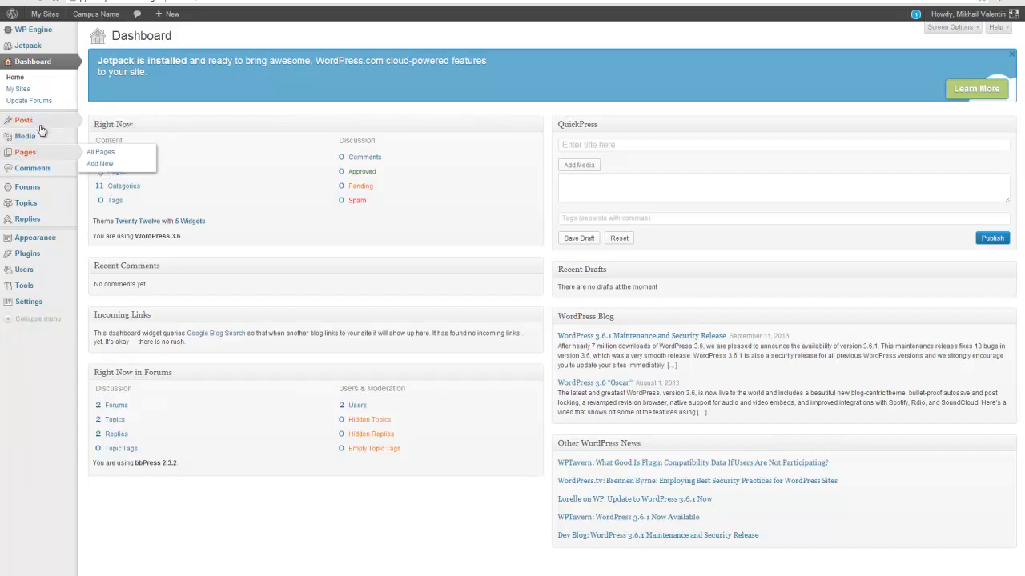
mouse_move(45, 125)
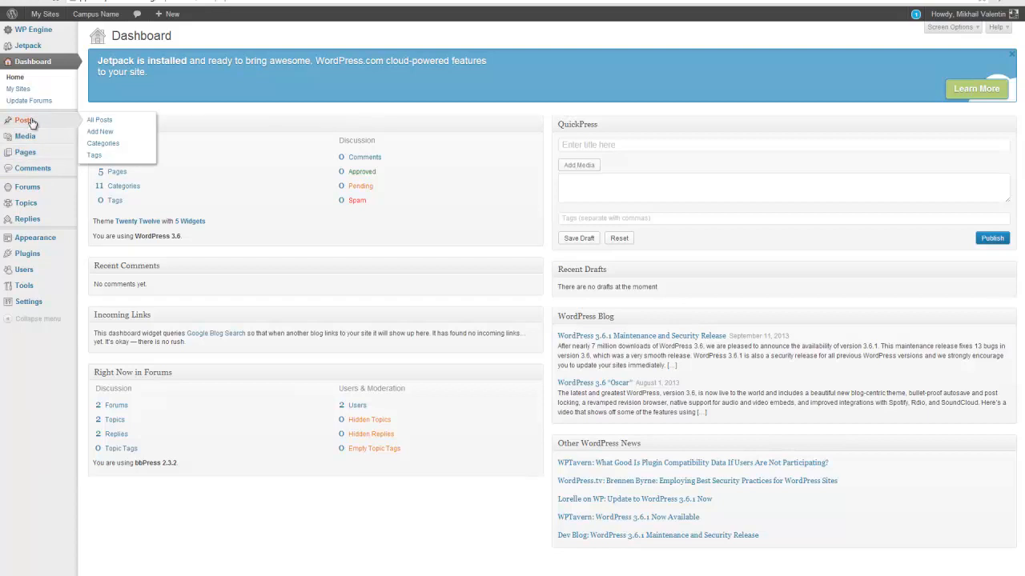
Go to the Posts list and pick Edit for Creative Title for Scaling Up Story
left_click(32, 122)
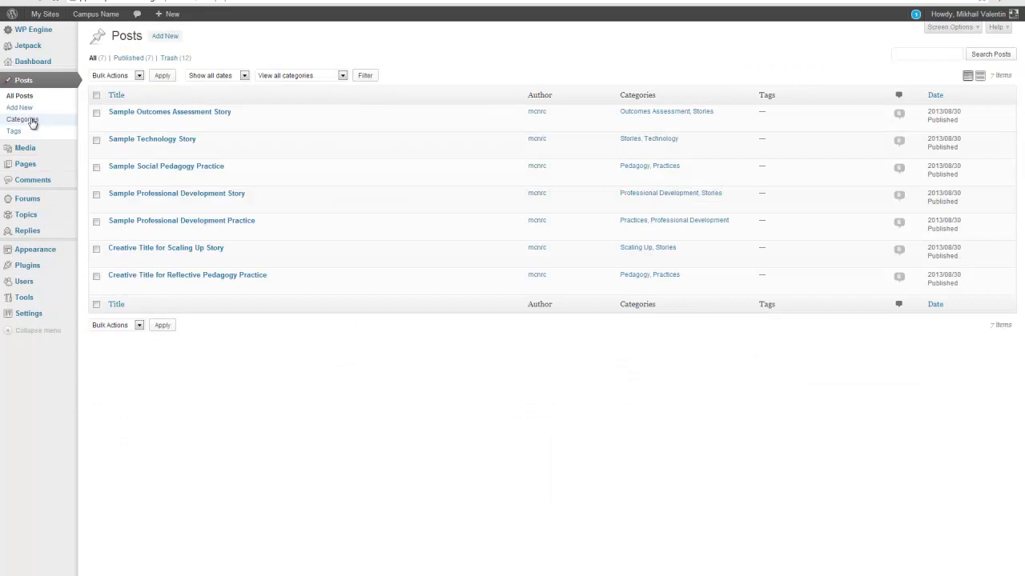
mouse_move(213, 120)
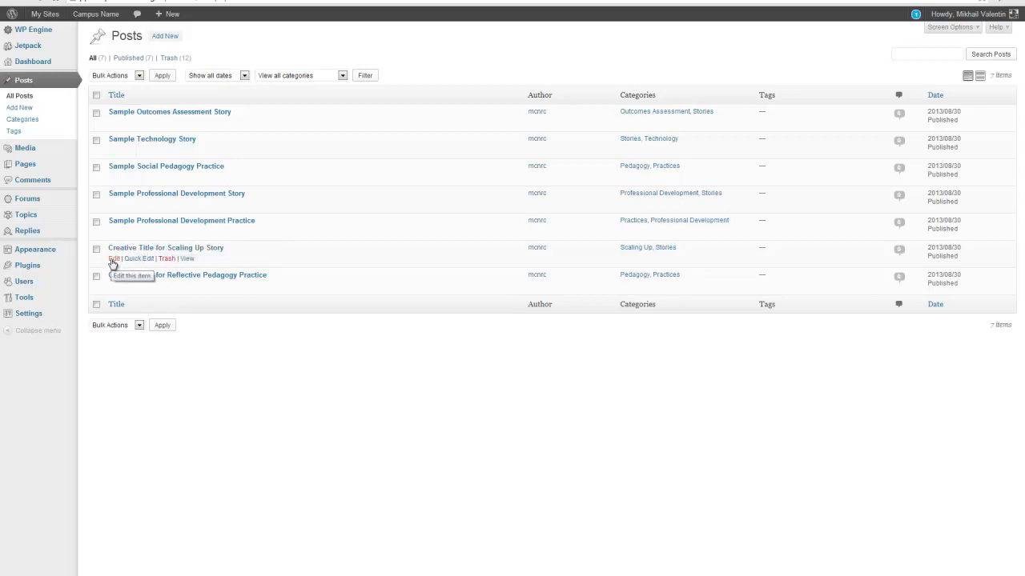
left_click(112, 260)
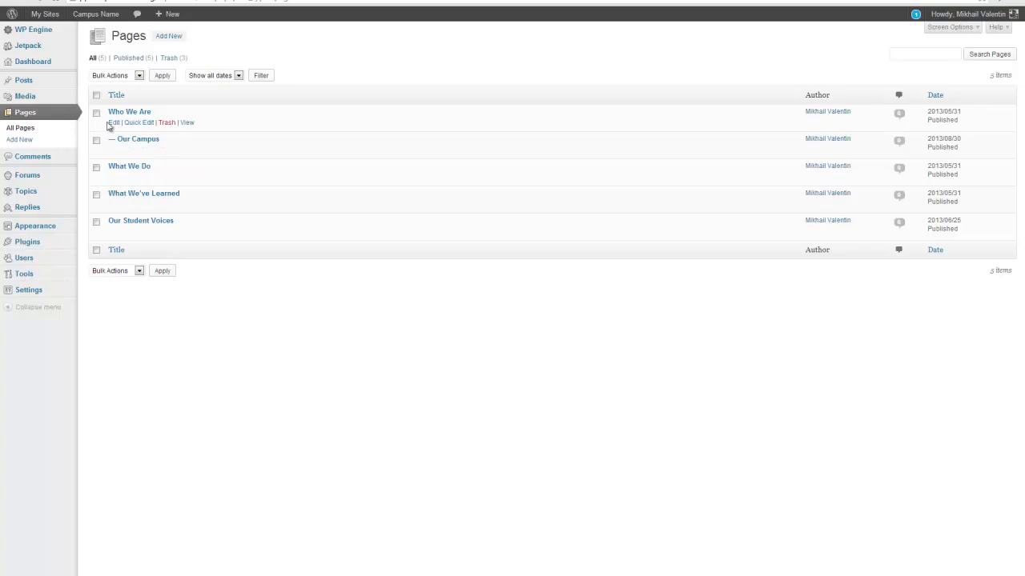
Leave the Who We Are page editor and return to All Posts
left_click(118, 124)
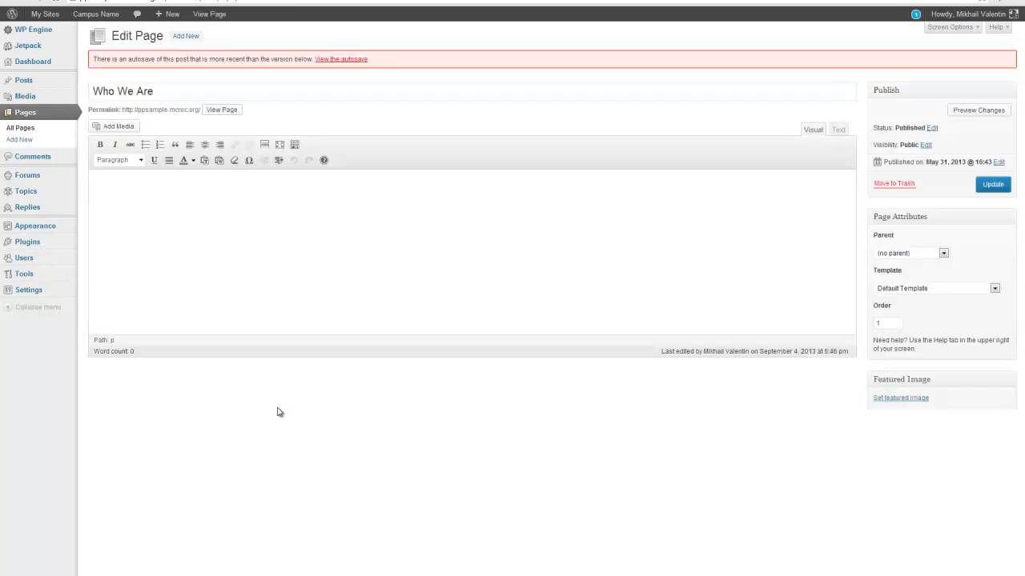
left_click(163, 192)
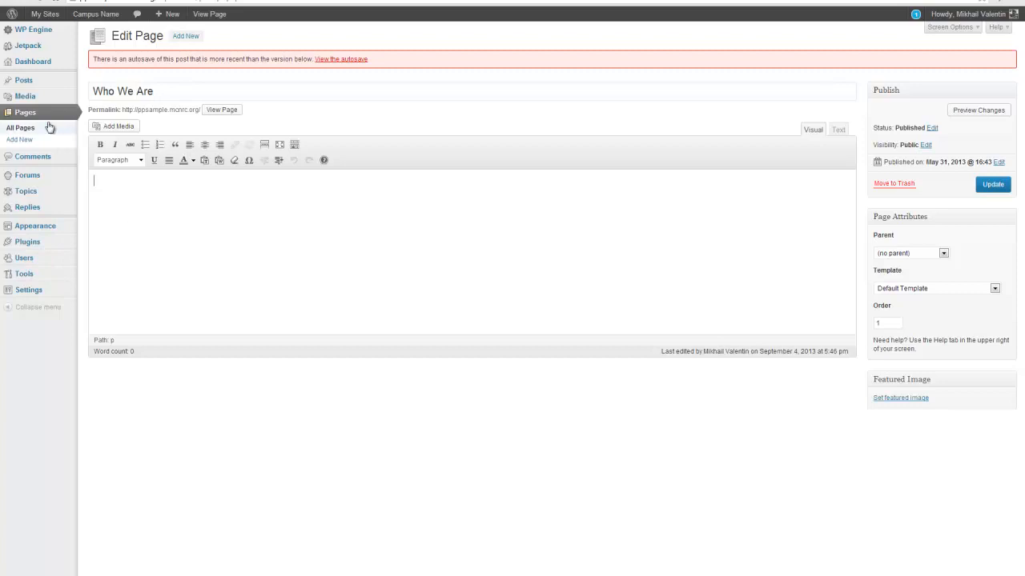
mouse_move(35, 83)
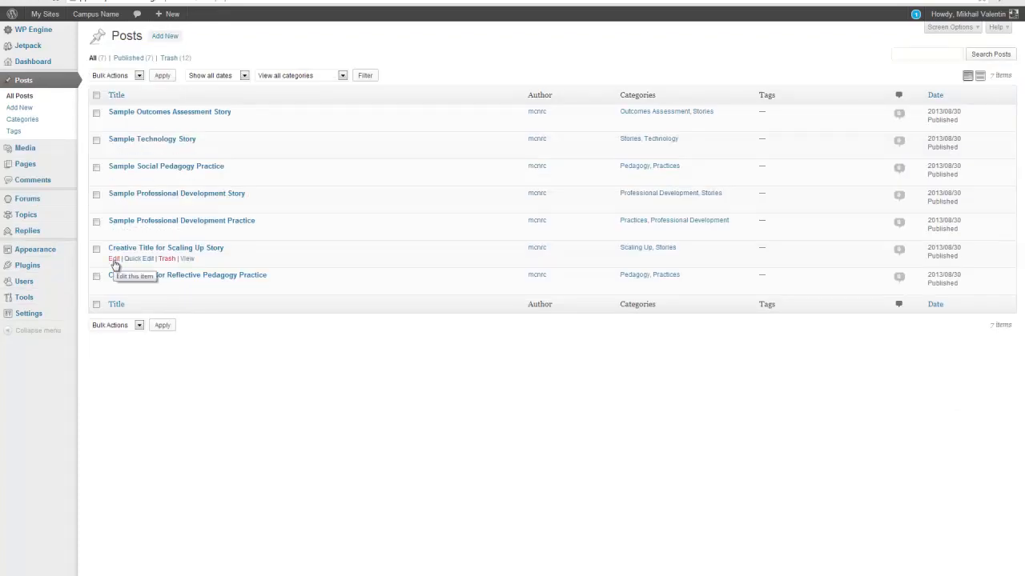
Open Creative Title for Scaling Up Story, select the summary and Author, then deselect
left_click(114, 263)
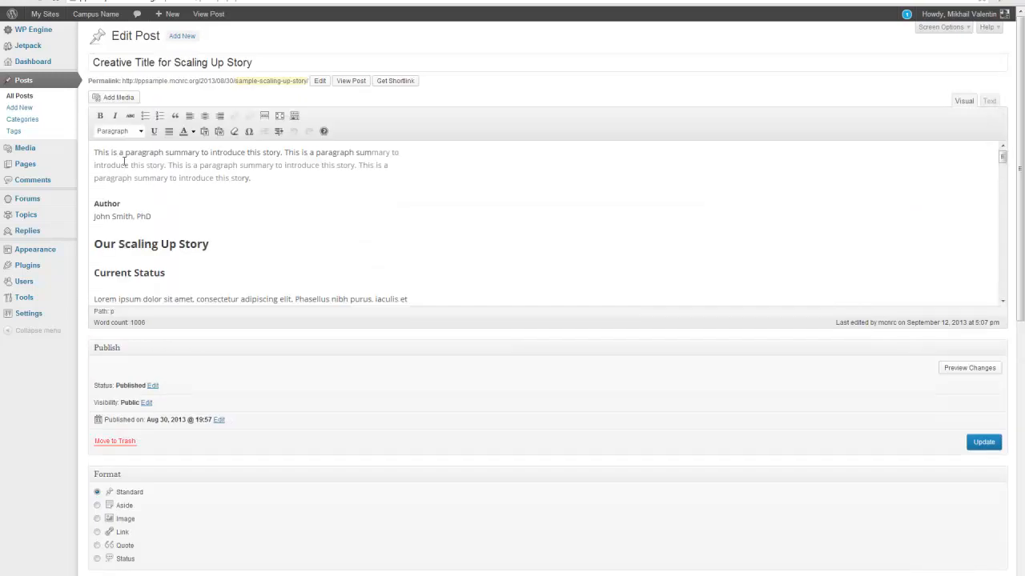
left_click_drag(95, 152, 258, 183)
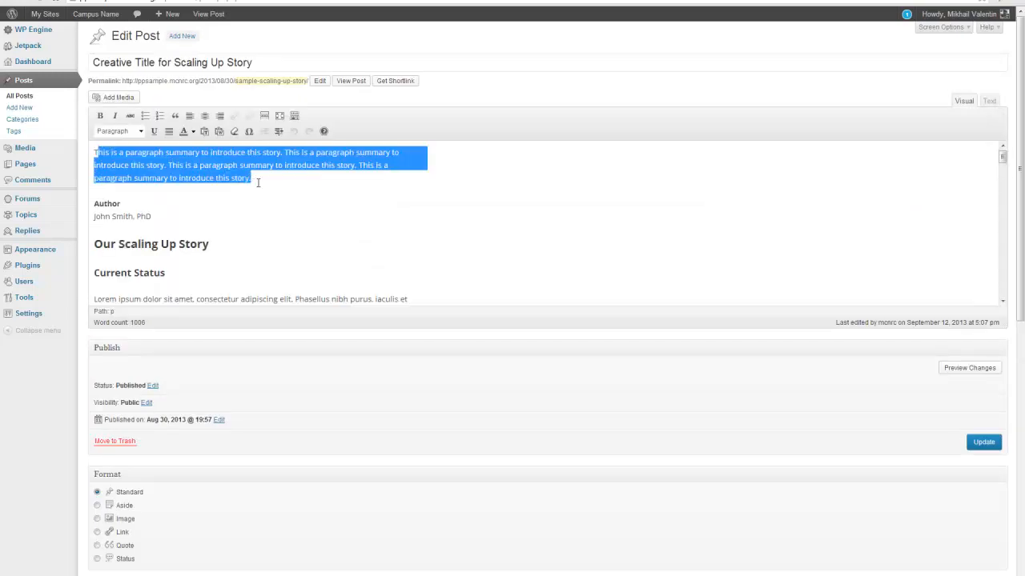
left_click(189, 178)
left_click_drag(93, 152, 120, 205)
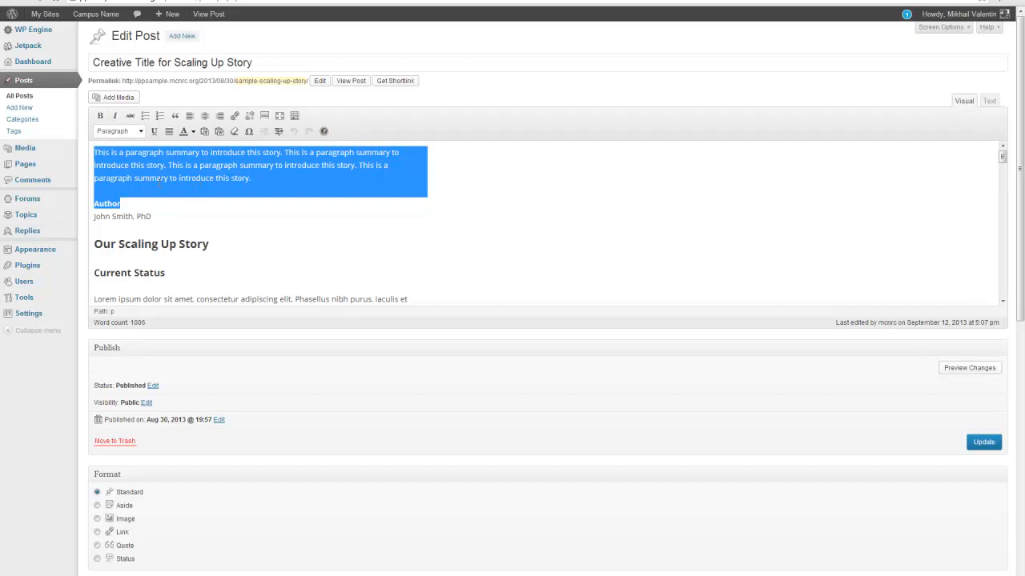
left_click(182, 194)
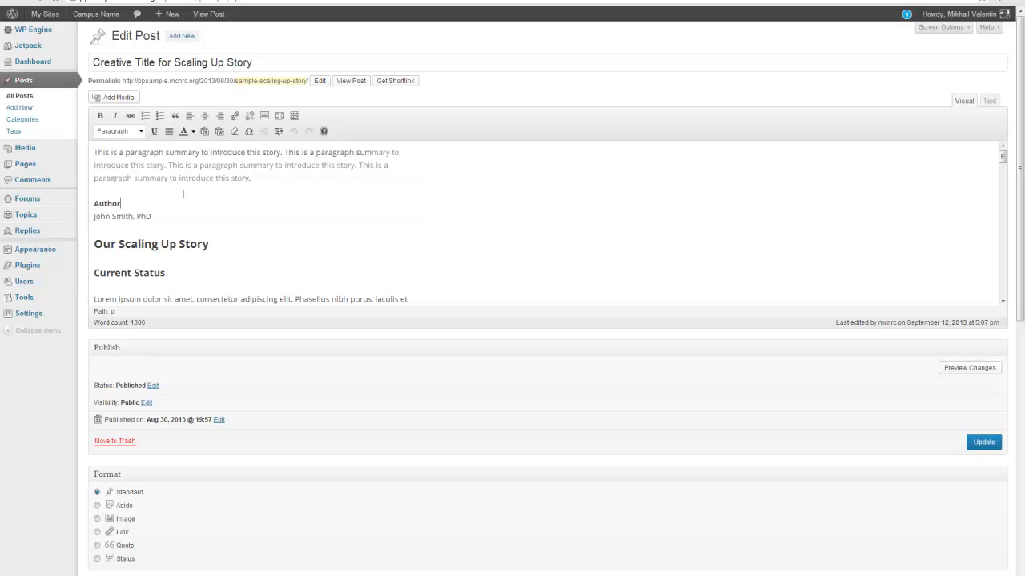
left_click(140, 131)
scroll(158, 152, "down", 3)
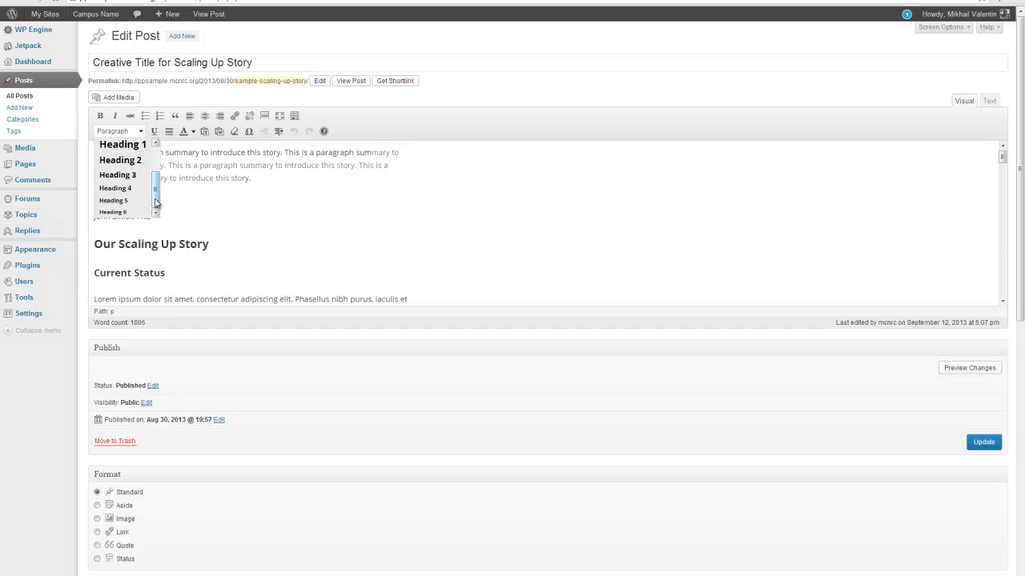
left_click_drag(157, 200, 157, 175)
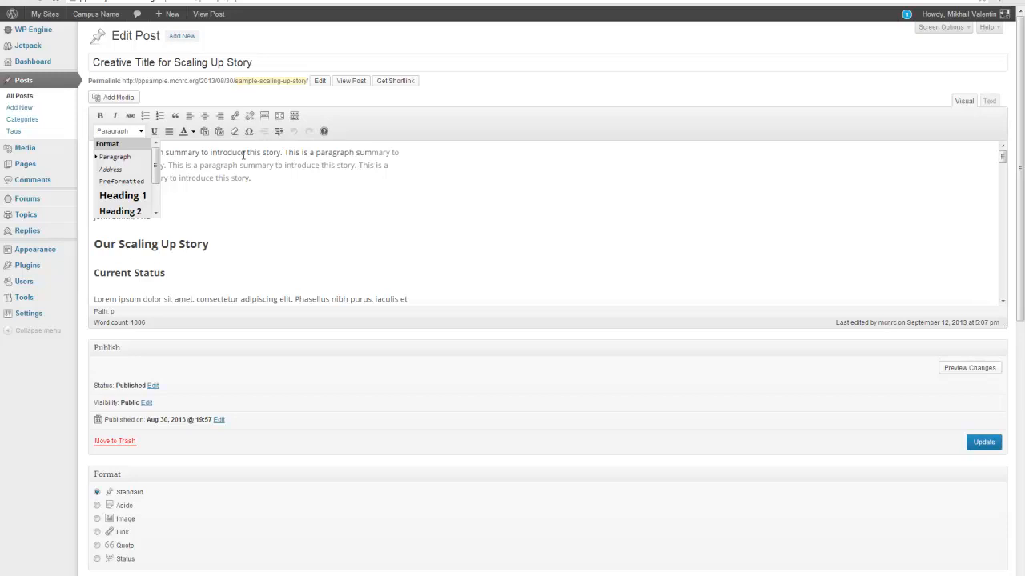
left_click(244, 155)
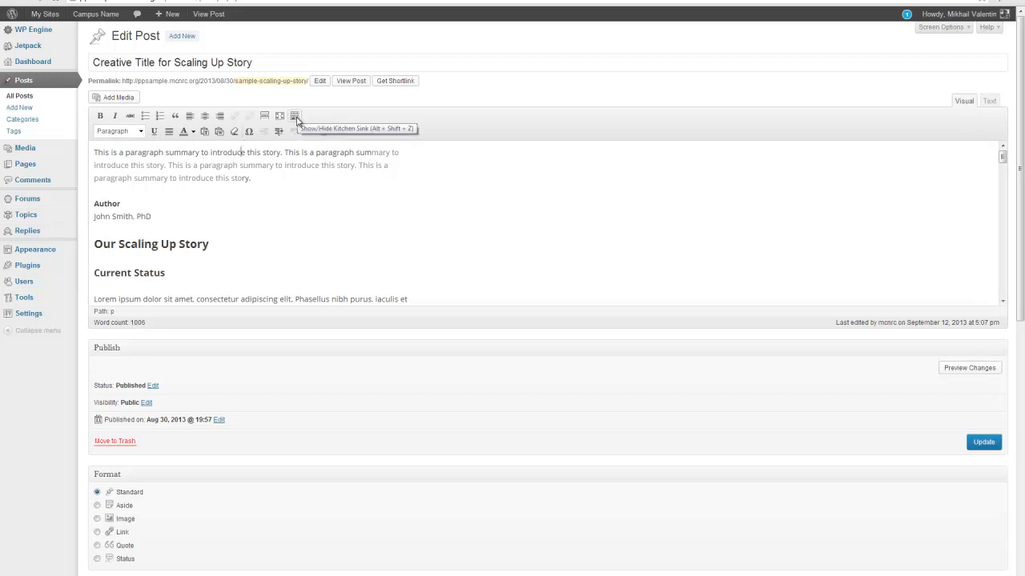
left_click(295, 117)
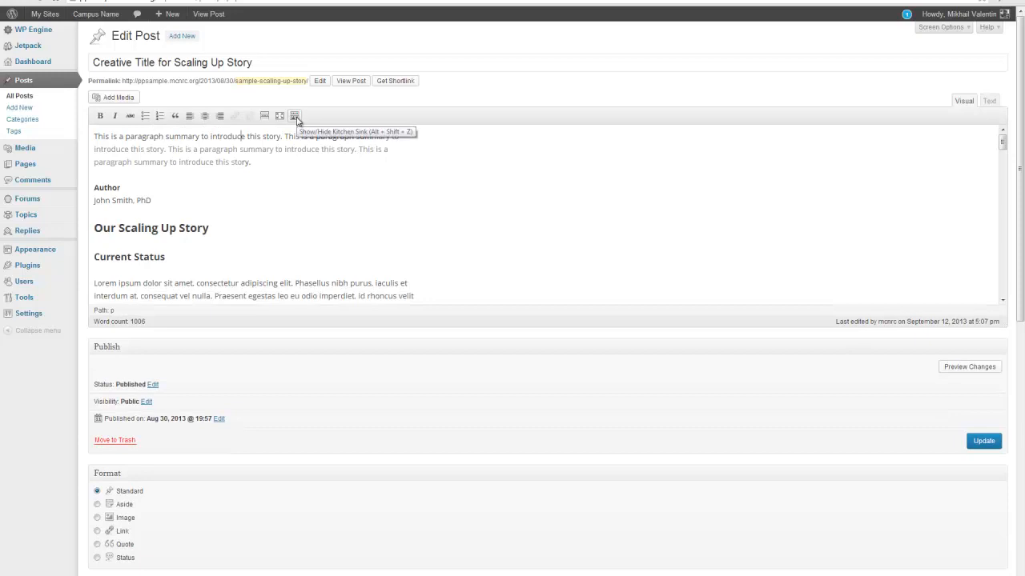
left_click(294, 117)
left_click(294, 117)
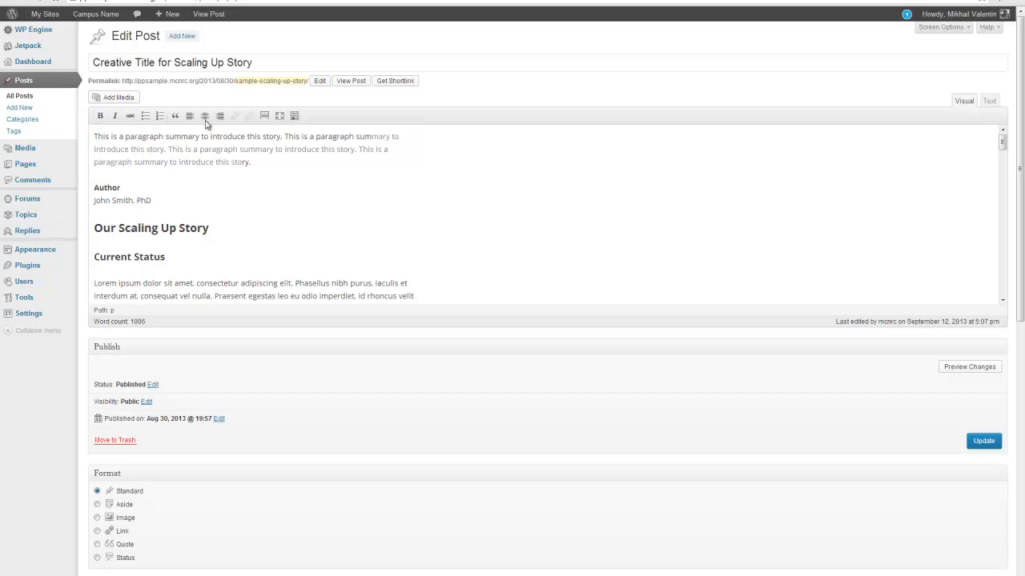
left_click(294, 117)
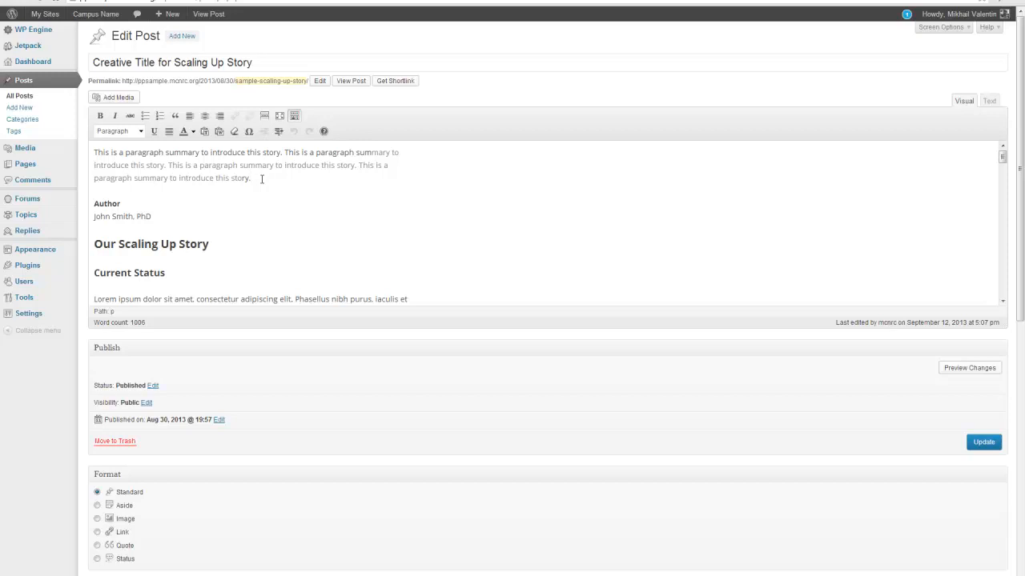
Type 'Introduction' on a new line below the summary and format it as Heading 1
key("Return")
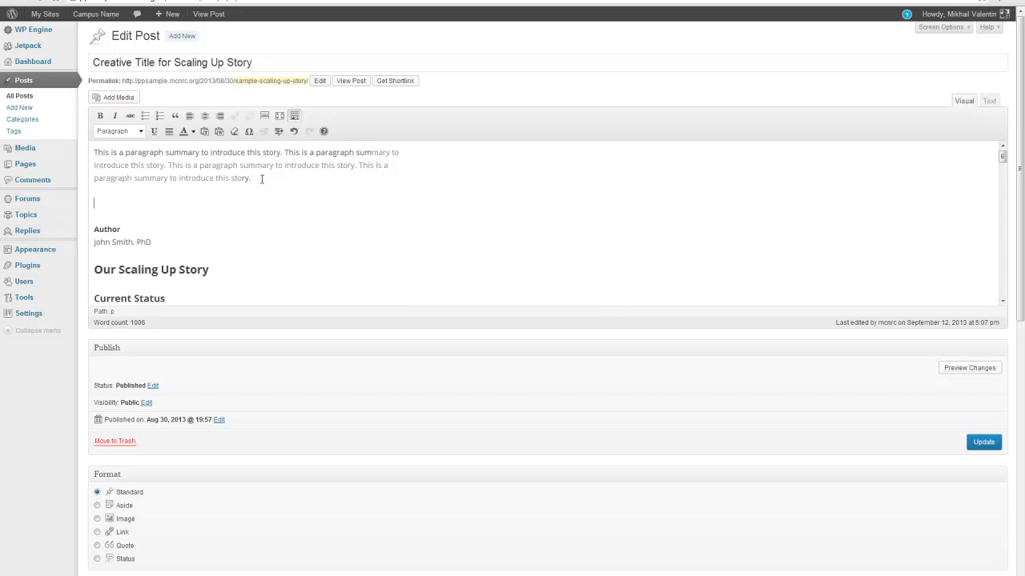
type("Introduction")
left_click_drag(141, 204, 91, 206)
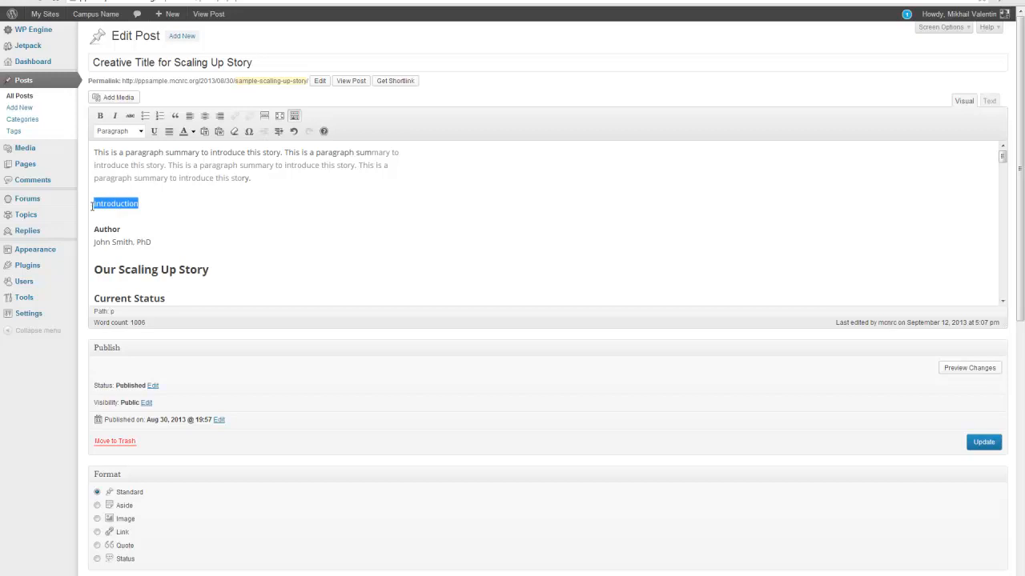
left_click(140, 132)
left_click(128, 200)
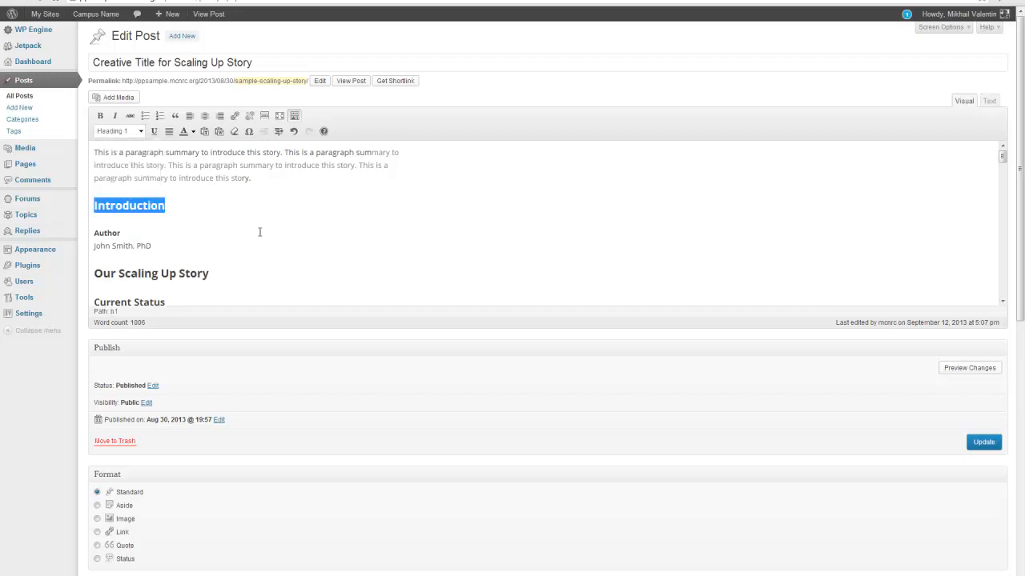
left_click(141, 132)
scroll(159, 181, "down", 1)
scroll(159, 181, "down", 1)
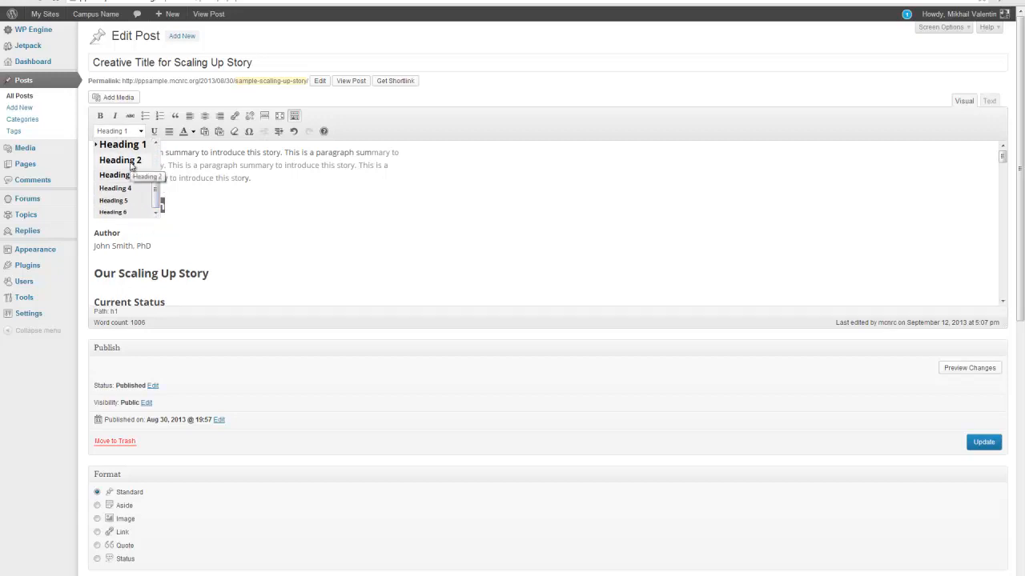
left_click(209, 207)
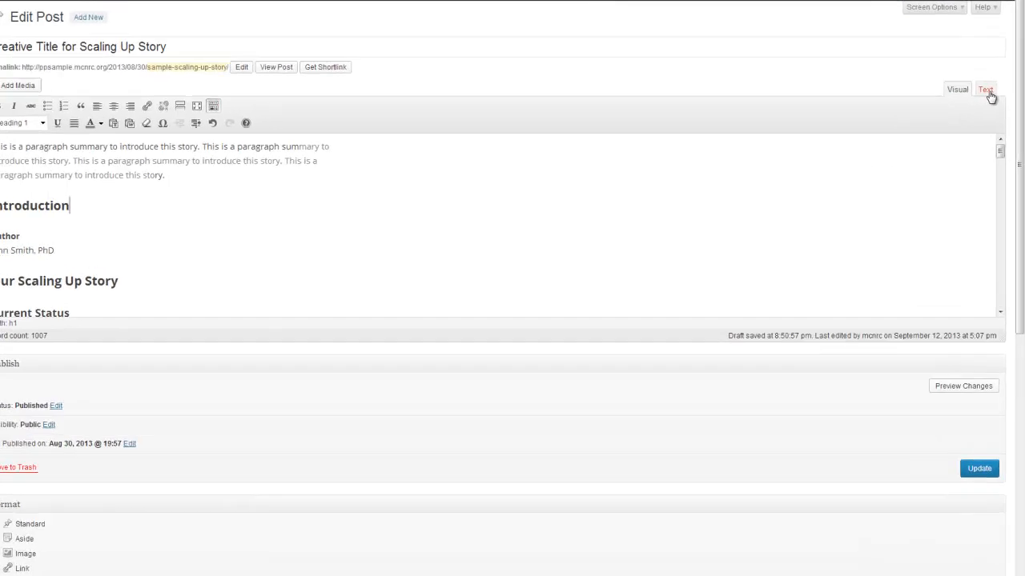
Show the post's HTML in the Text tab, with Introduction inside h1 tags
left_click(975, 56)
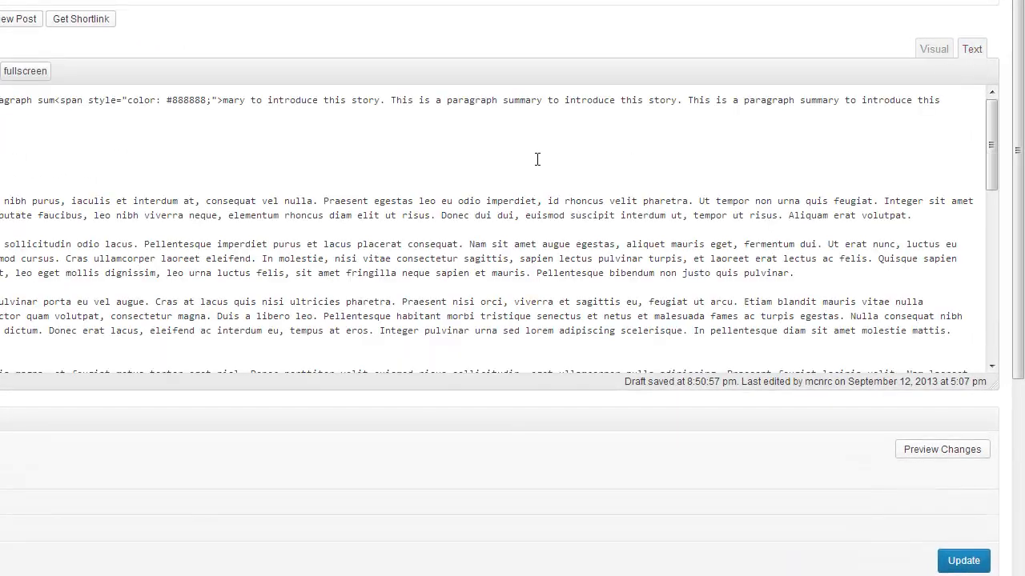